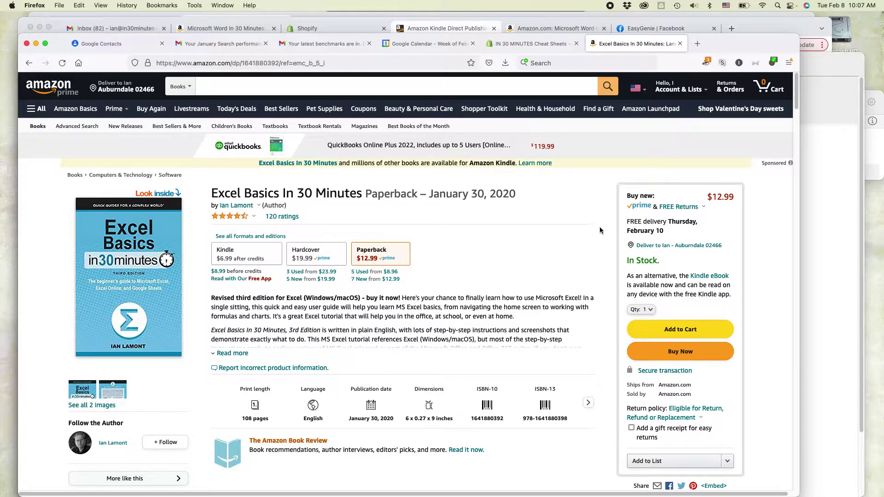
Step: From the Excel book's comparison chart, open the Microsoft Word In 30 Minutes page and highlight '(Second Edition'
left_click_drag(798, 105, 799, 264)
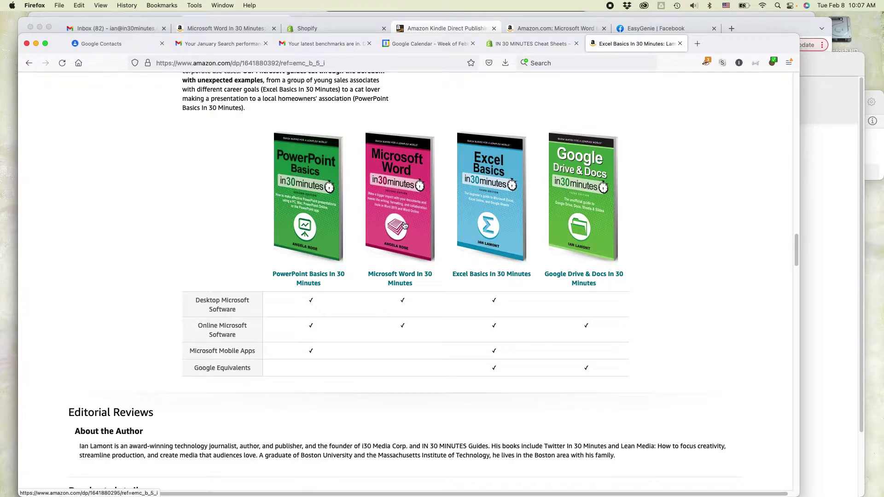
left_click(405, 278)
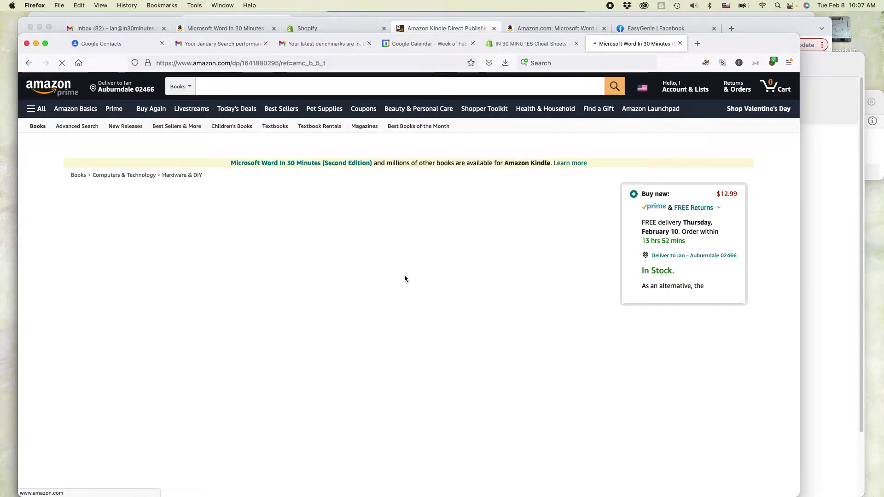
left_click_drag(387, 194, 483, 193)
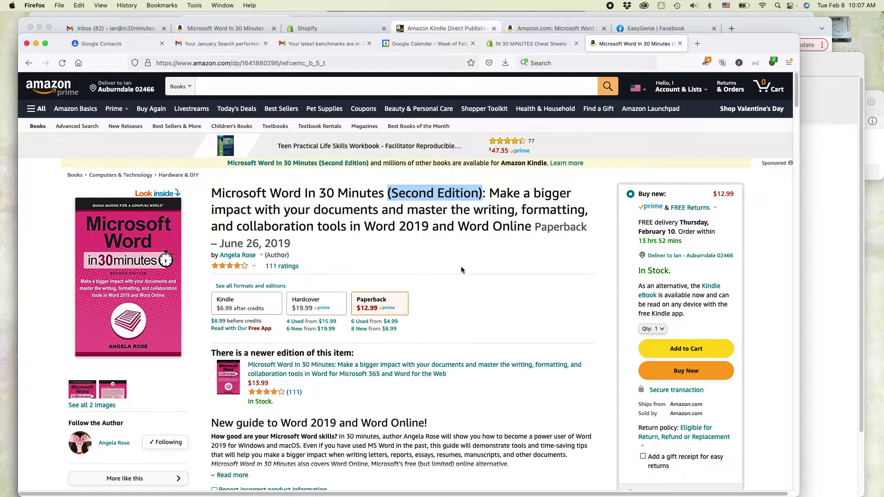
left_click_drag(797, 97, 797, 95)
key("super+Tab")
key("super+Tab")
key("super+Tab")
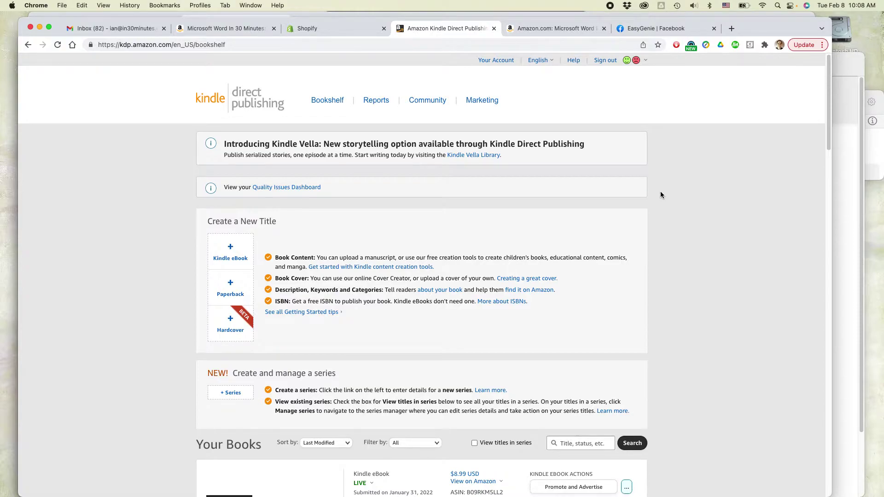
Step: Under Marketing, choose Amazon.com as the A+ Content marketplace and go to Manage A+ Content
left_click(482, 101)
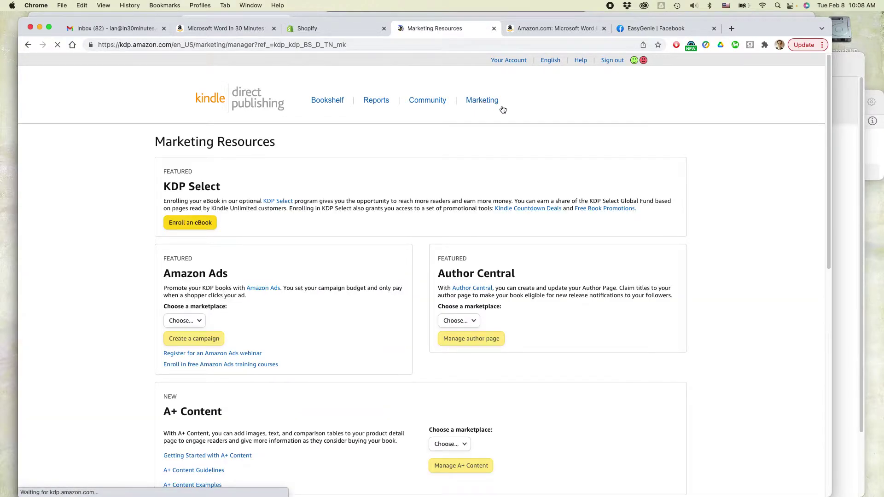
scroll(649, 159, "down", 4)
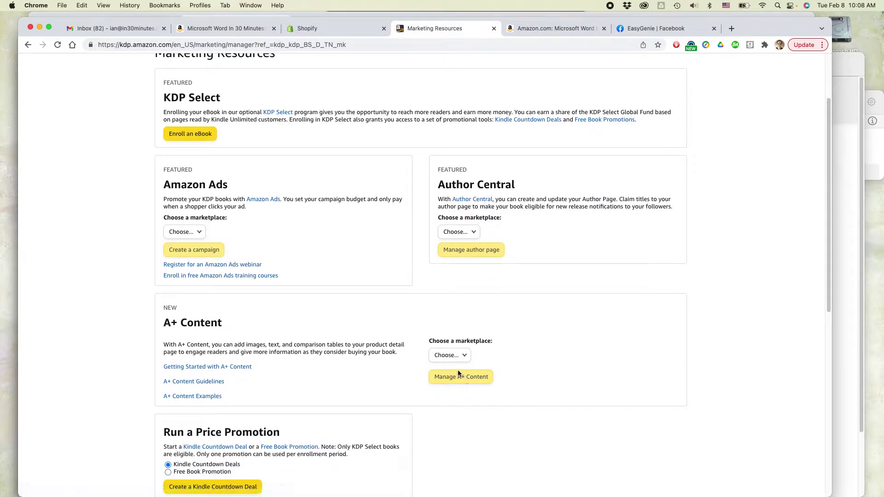
left_click(469, 359)
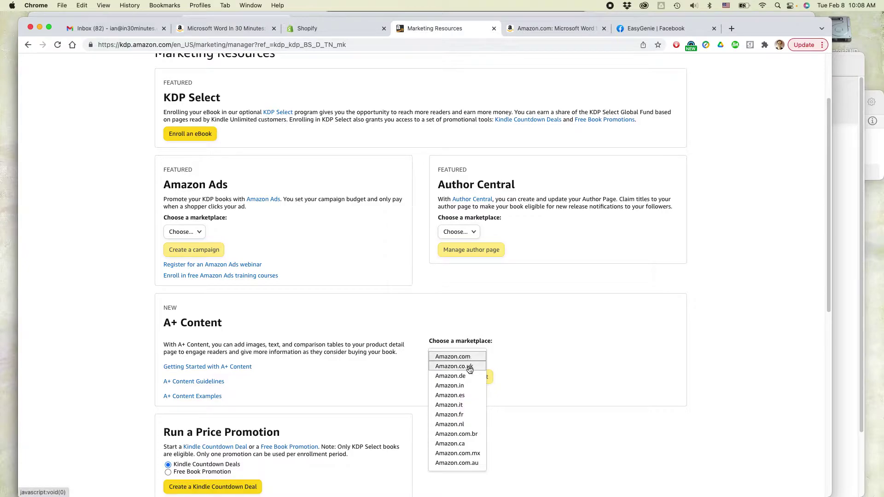
left_click(463, 361)
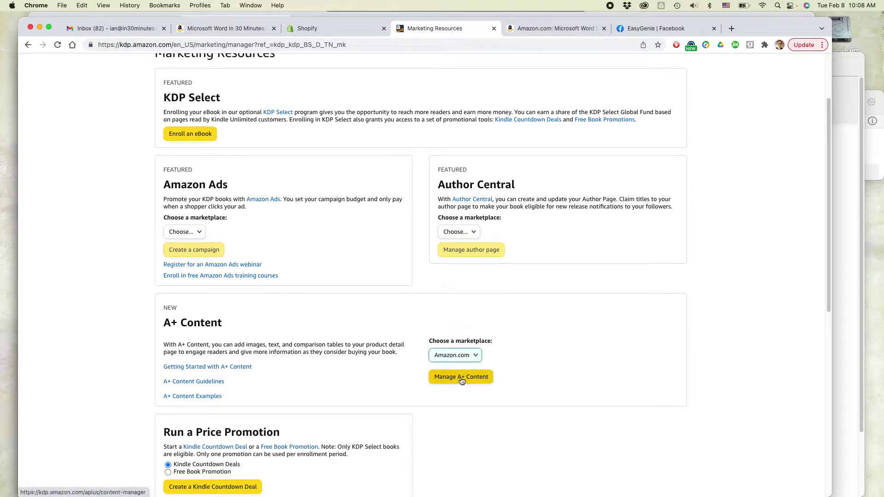
left_click(478, 381)
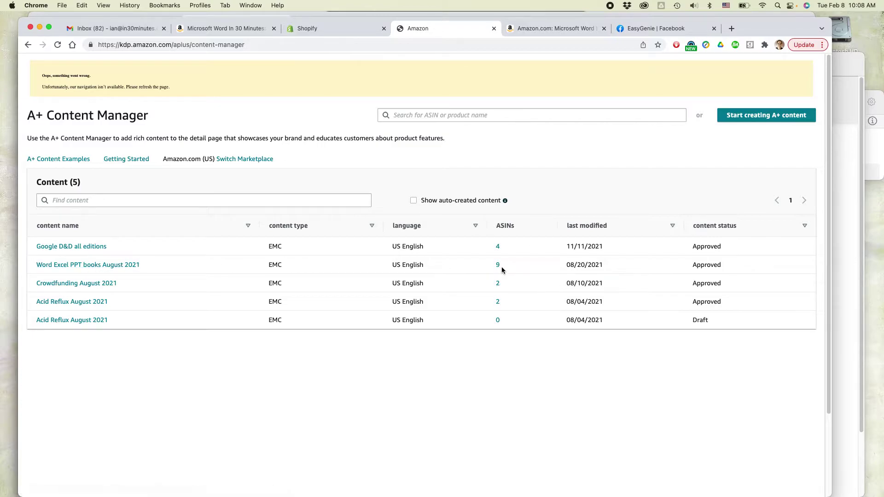
Step: Review the 'Word Excel PPT books August 2021' A+ content preview, then switch it to edit mode
left_click(104, 264)
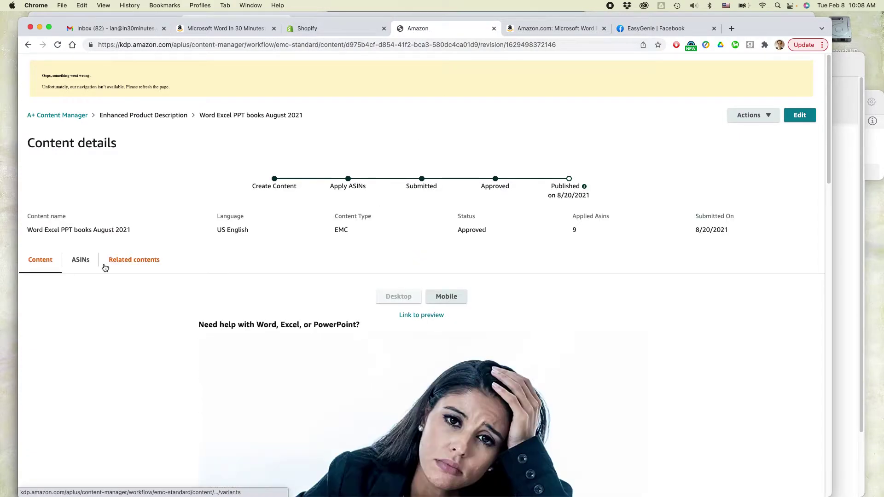
scroll(576, 247, "down", 1)
scroll(576, 247, "down", 10)
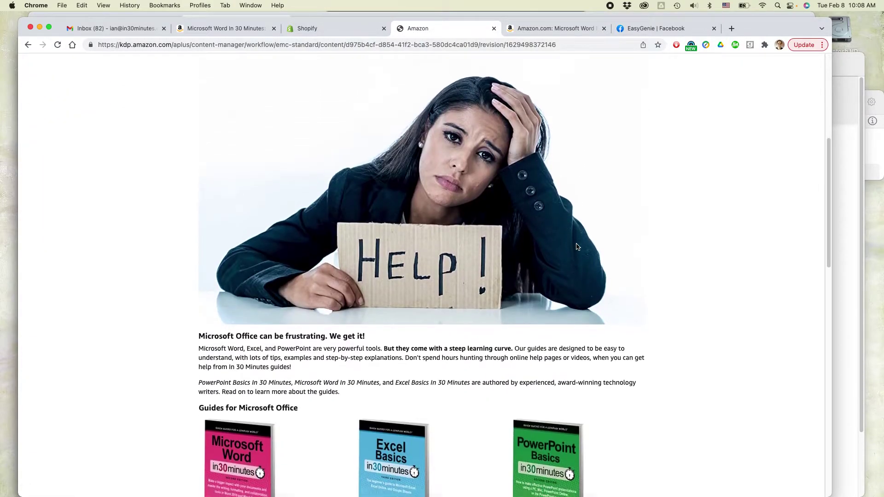
scroll(576, 247, "up", 5)
scroll(575, 244, "up", 10)
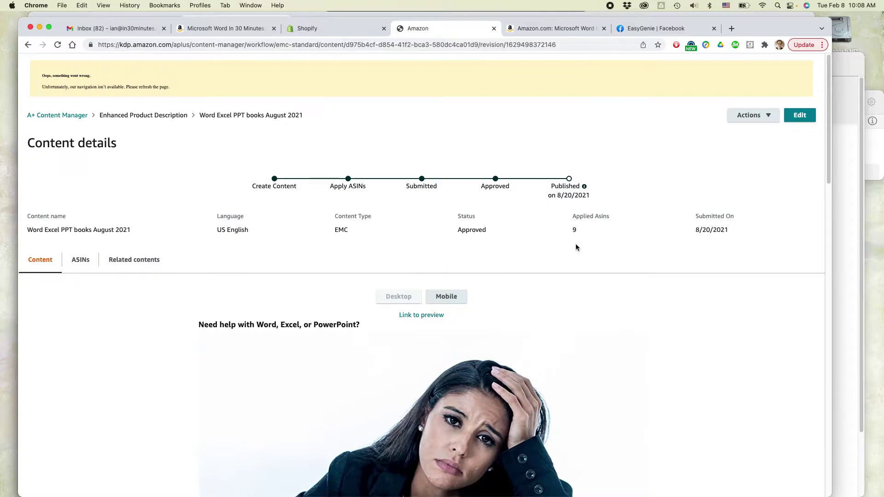
scroll(575, 244, "down", 6)
scroll(492, 307, "down", 15)
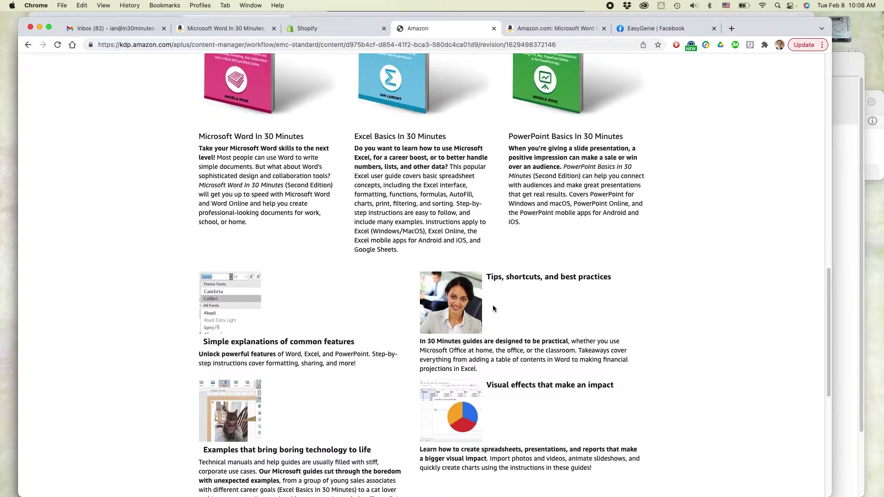
scroll(442, 290, "down", 8)
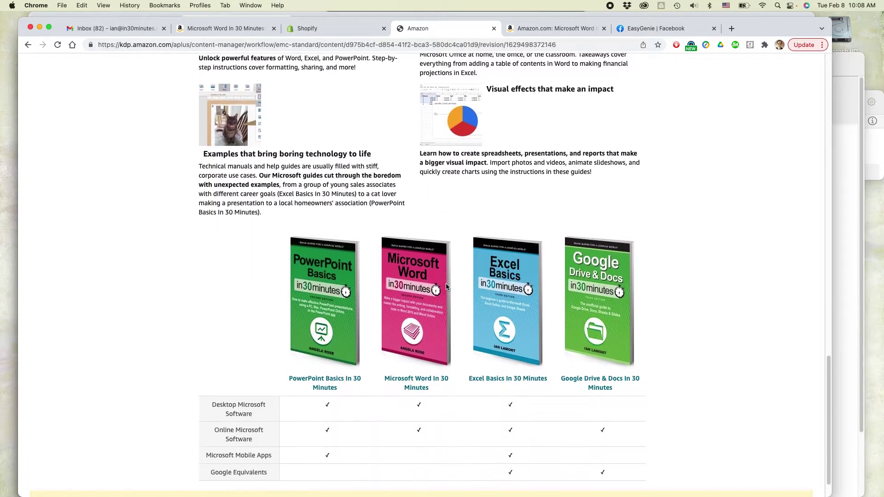
scroll(415, 316, "up", 20)
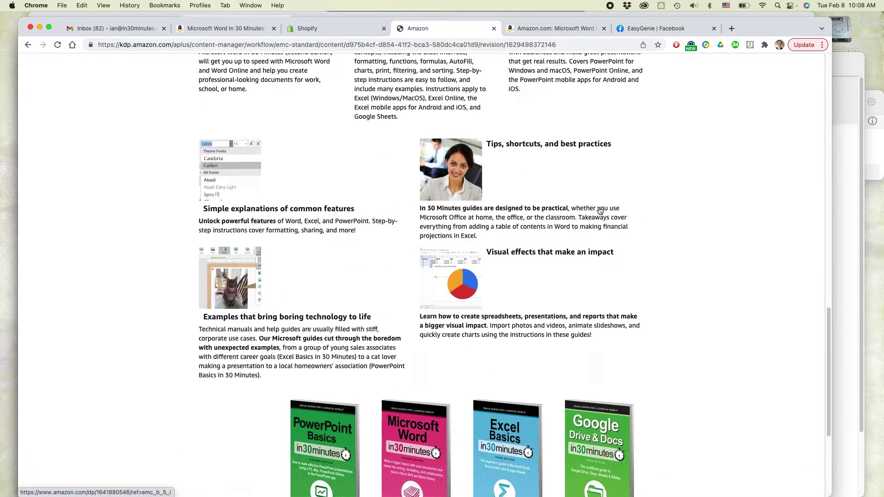
left_click(799, 115)
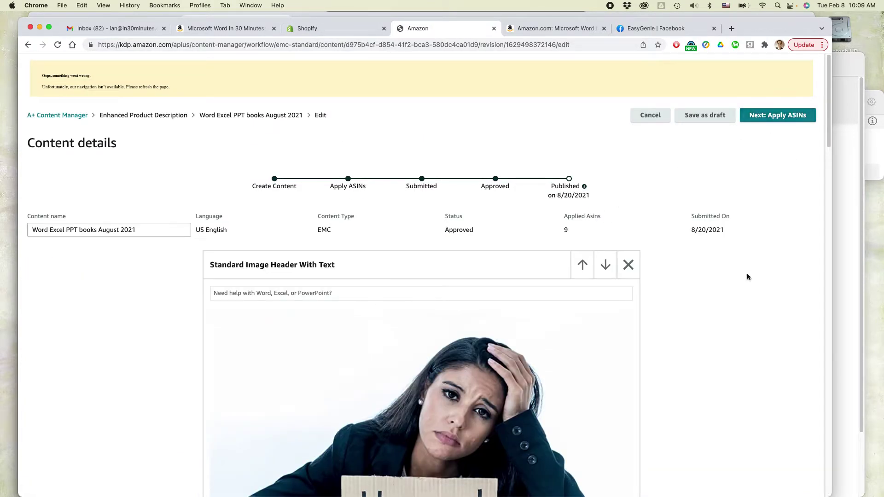
scroll(681, 306, "down", 5)
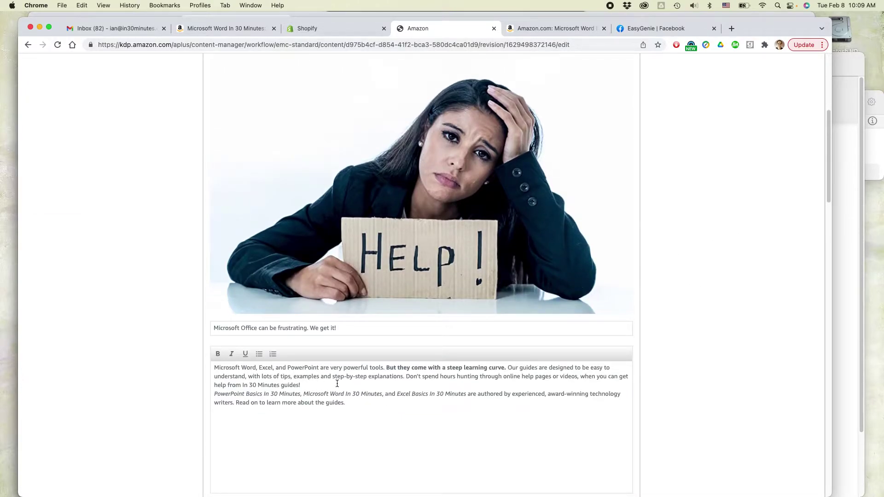
scroll(334, 384, "down", 10)
scroll(356, 377, "down", 2)
scroll(683, 330, "down", 12)
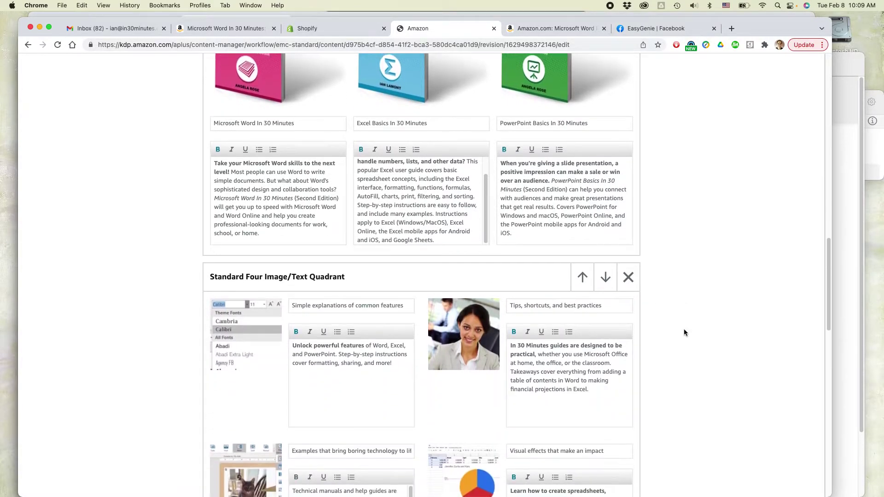
scroll(684, 332, "down", 4)
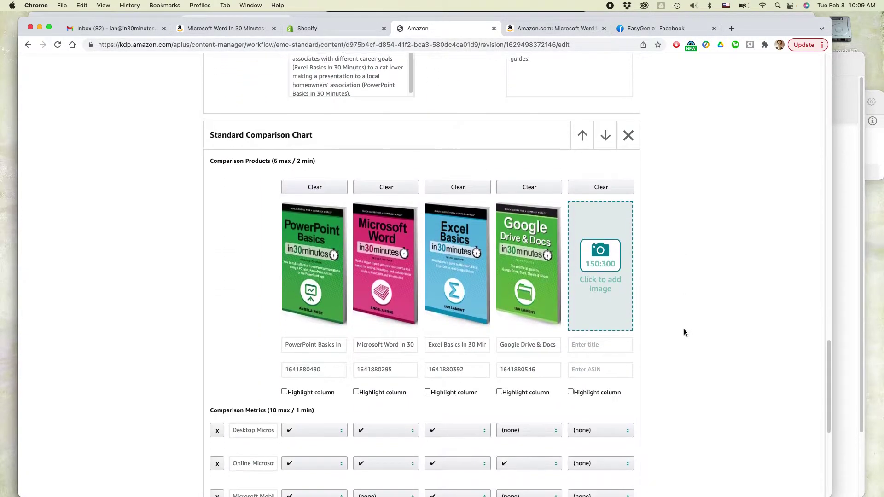
scroll(683, 328, "down", 1)
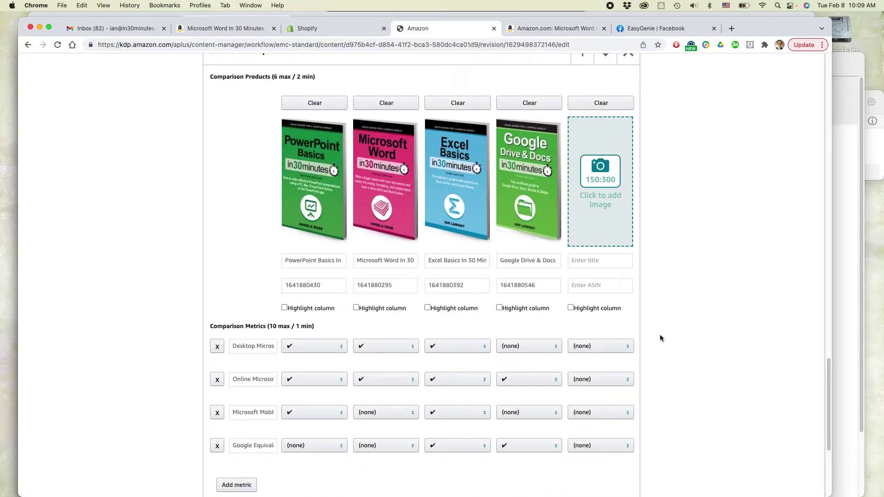
mouse_move(384, 195)
double_click(378, 285)
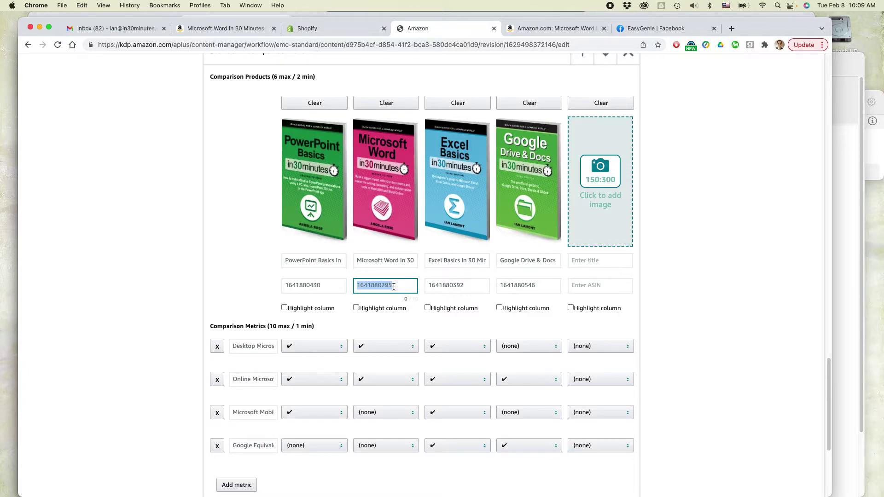
key("super+Tab")
key("super+Tab")
key("super+Tab")
key("super+Tab")
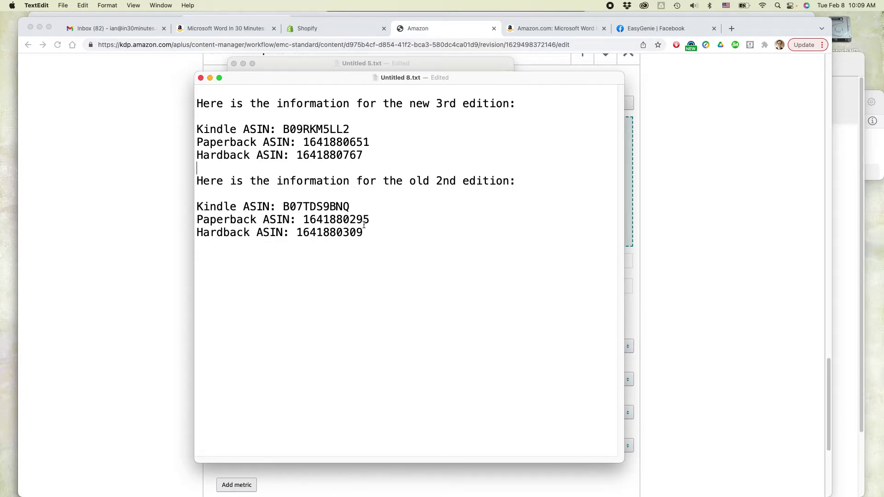
double_click(330, 219)
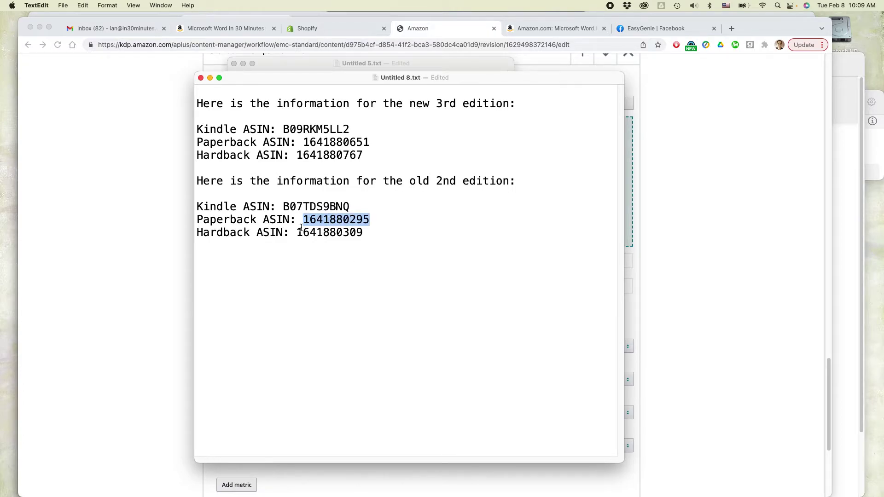
key("super+Tab")
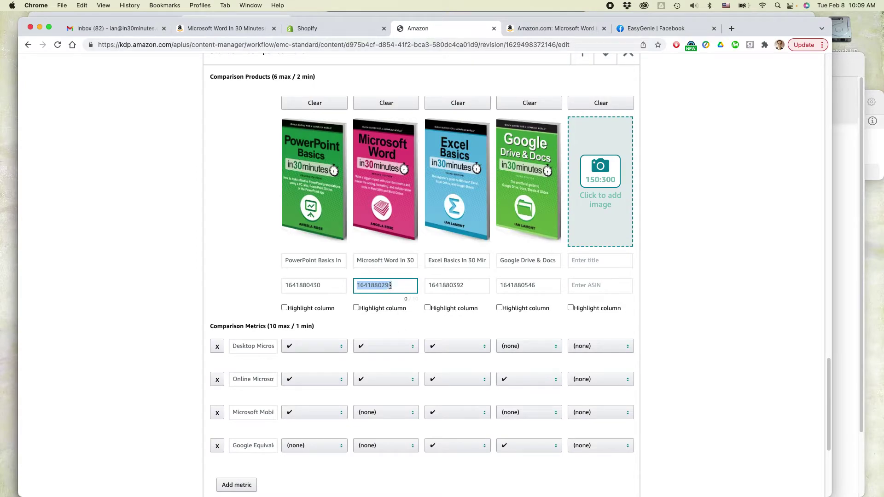
key("BackSpace")
key("super+Tab")
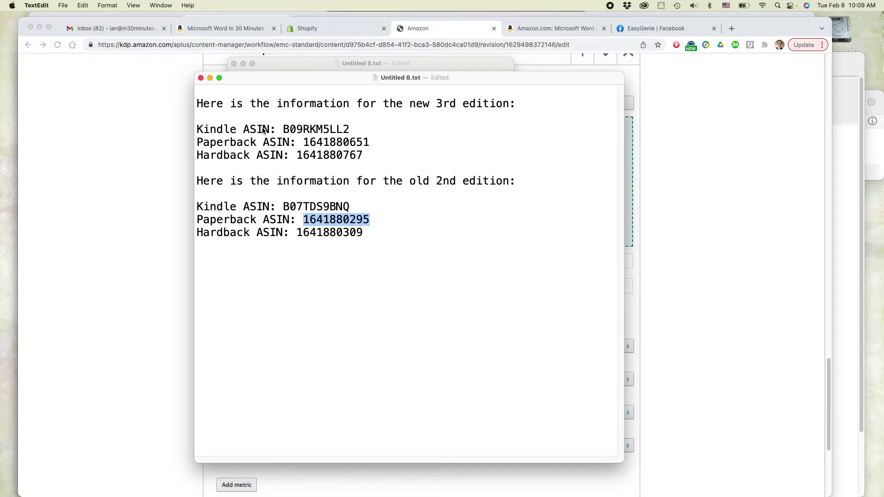
double_click(334, 144)
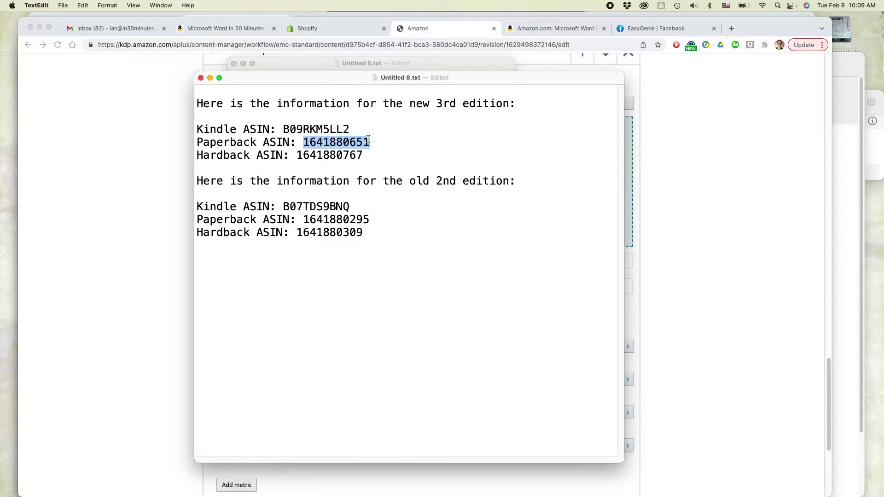
key("super+c")
key("super+Tab")
key("super+v")
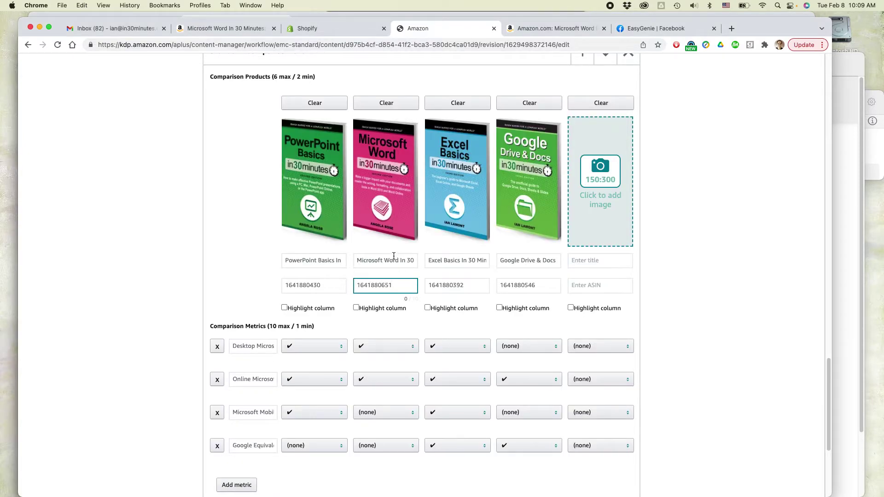
scroll(741, 256, "down", 5)
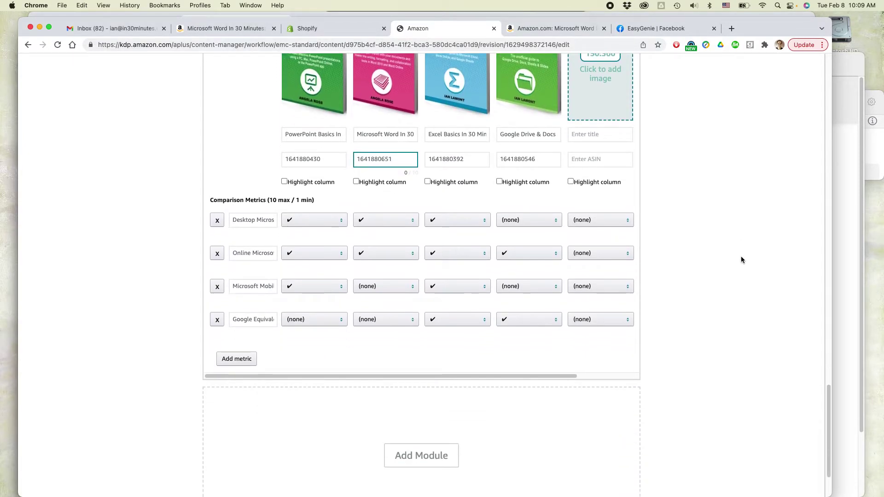
scroll(741, 256, "up", 4)
scroll(741, 255, "up", 5)
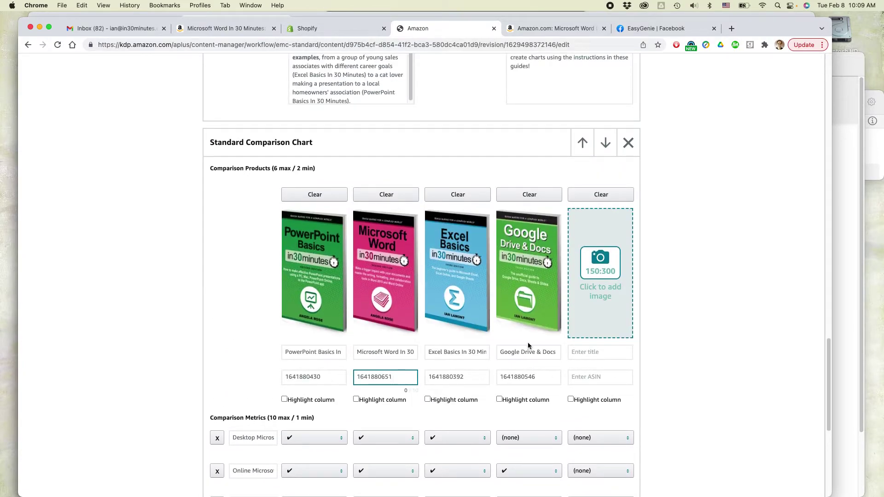
mouse_move(382, 289)
scroll(377, 313, "up", 10)
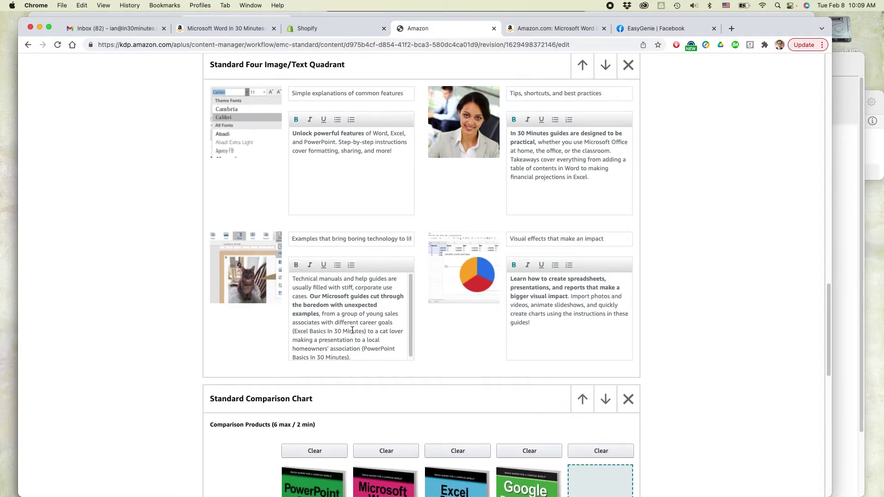
Step: Remove bold from the 'Our Microsoft guides' phrase in the cat-picture quadrant text
left_click(326, 299)
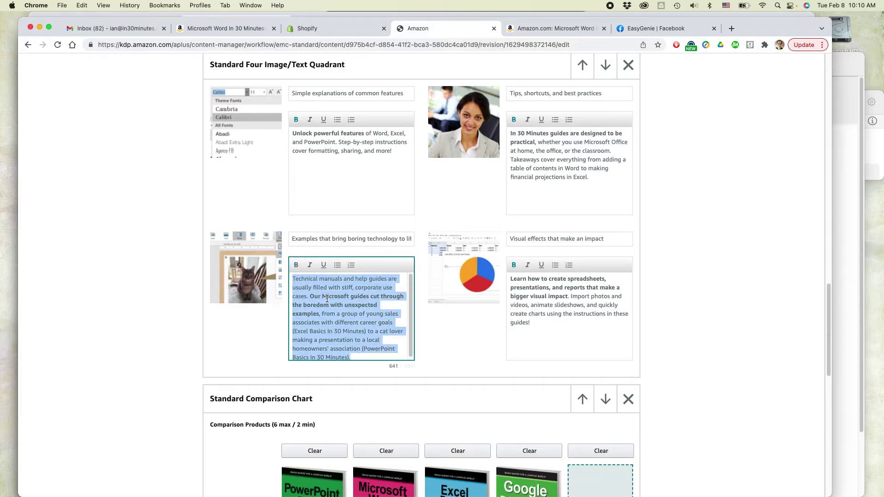
left_click_drag(311, 297, 320, 314)
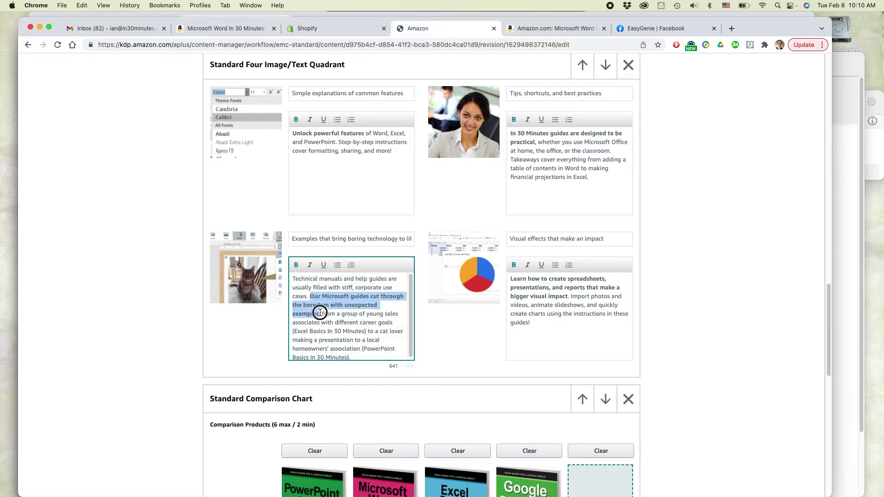
left_click(297, 266)
left_click(366, 295)
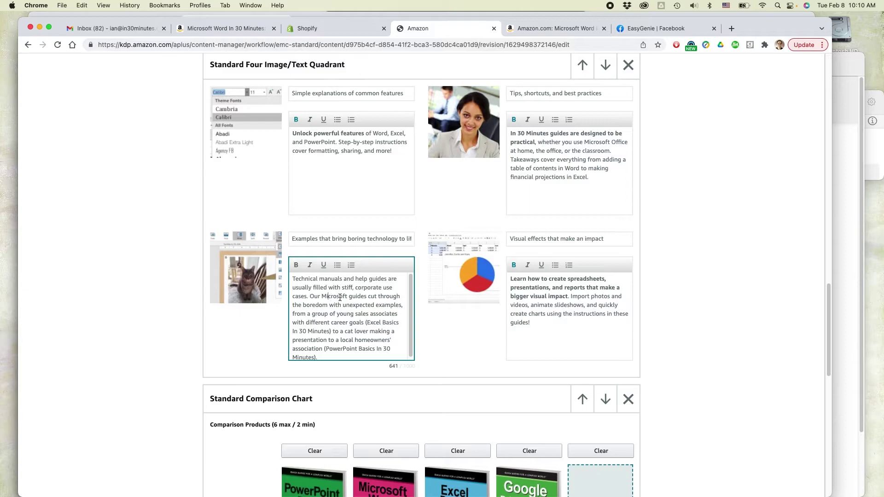
Step: Make 'cut through the boredom with unexpected examples' bold in the same quadrant
left_click_drag(368, 296, 402, 305)
left_click(296, 265)
left_click(705, 257)
scroll(705, 258, "up", 2)
scroll(705, 259, "down", 10)
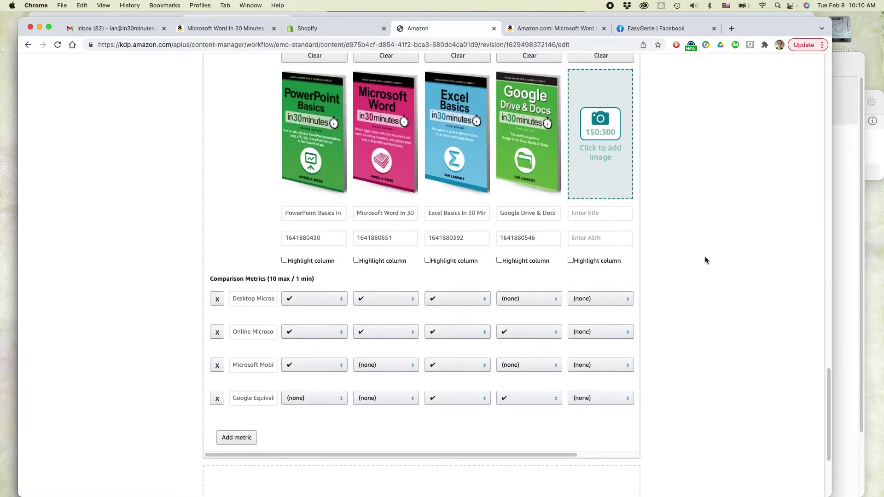
mouse_move(384, 150)
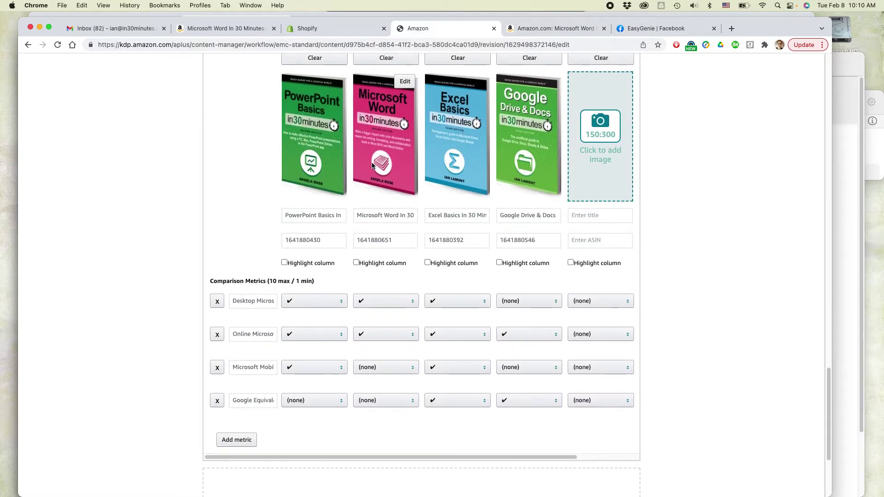
scroll(651, 228, "up", 20)
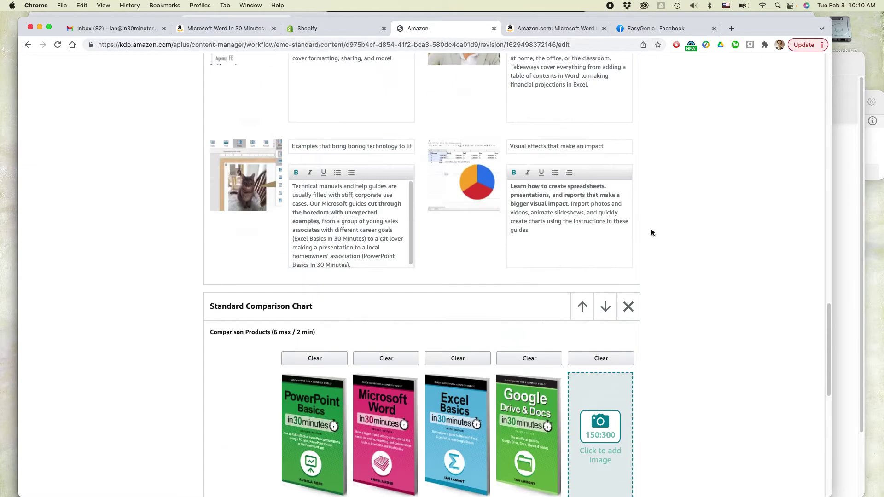
scroll(673, 238, "up", 3)
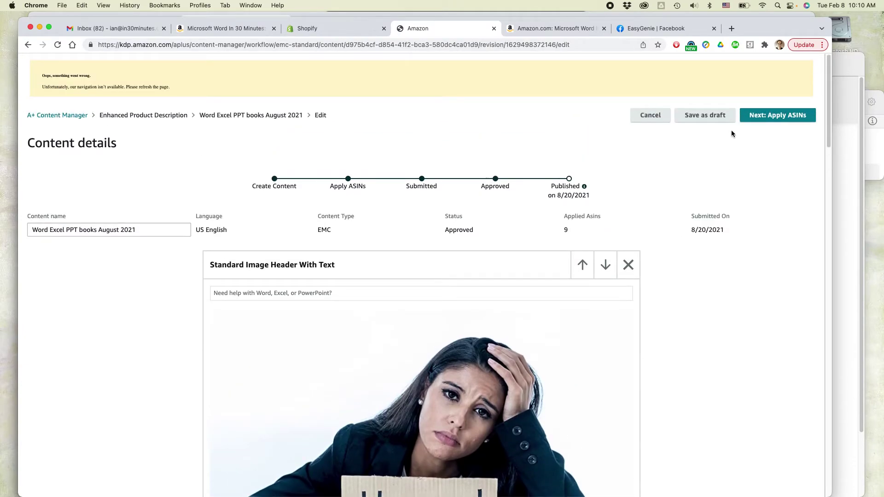
Step: Save the A+ content as a draft and advance through Apply ASINs to the Review & submit preview
left_click(705, 116)
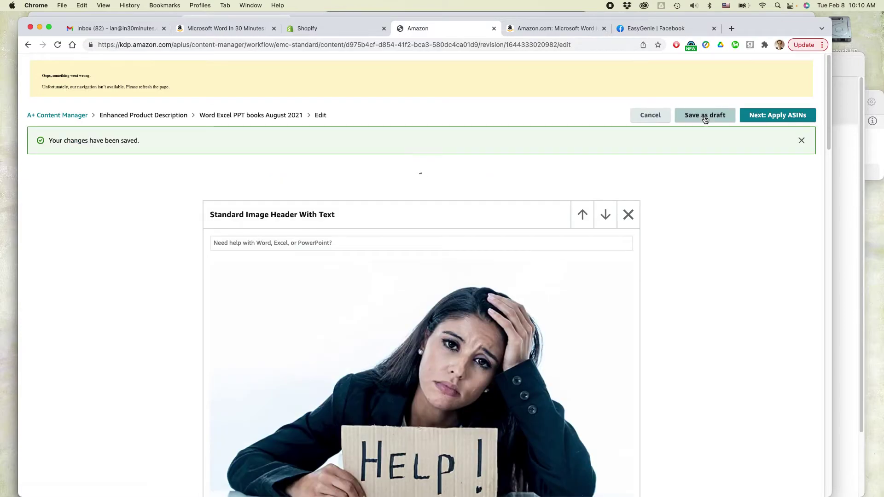
left_click(766, 120)
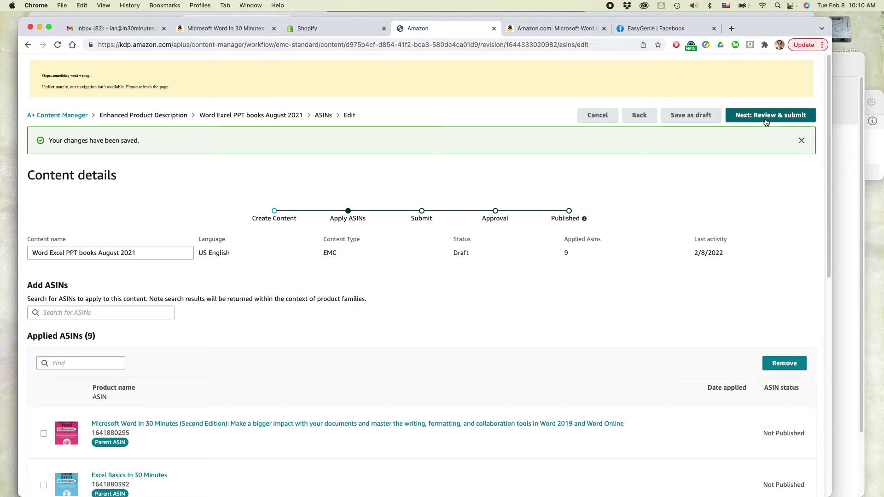
left_click(766, 116)
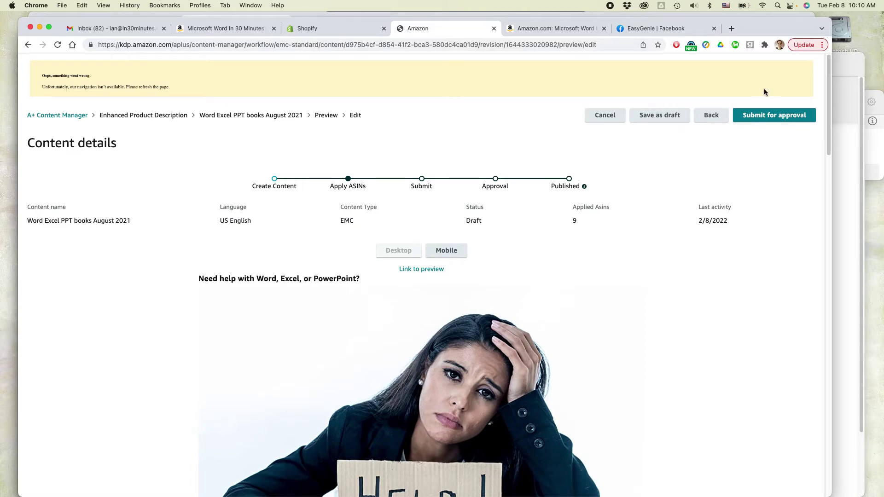
Step: Submit the updated A+ content for approval, confirming despite the up-to-7-business-days review notice
left_click(771, 117)
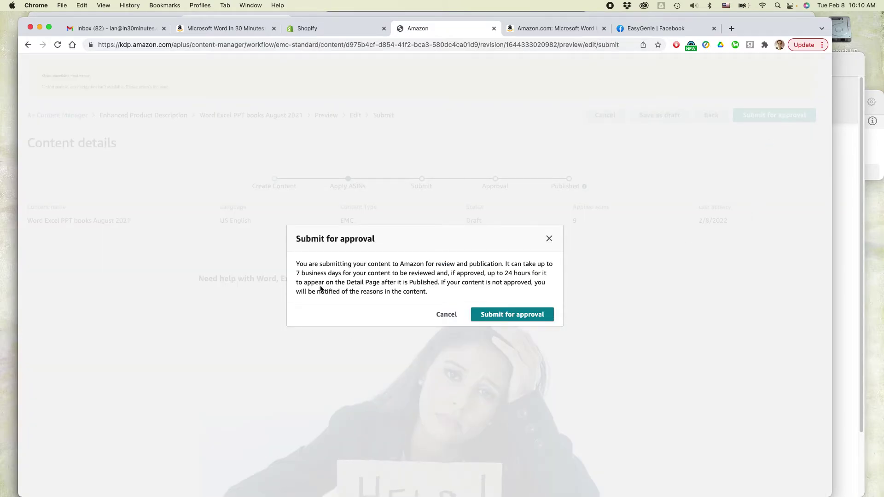
left_click_drag(504, 264, 447, 275)
left_click_drag(447, 274, 447, 275)
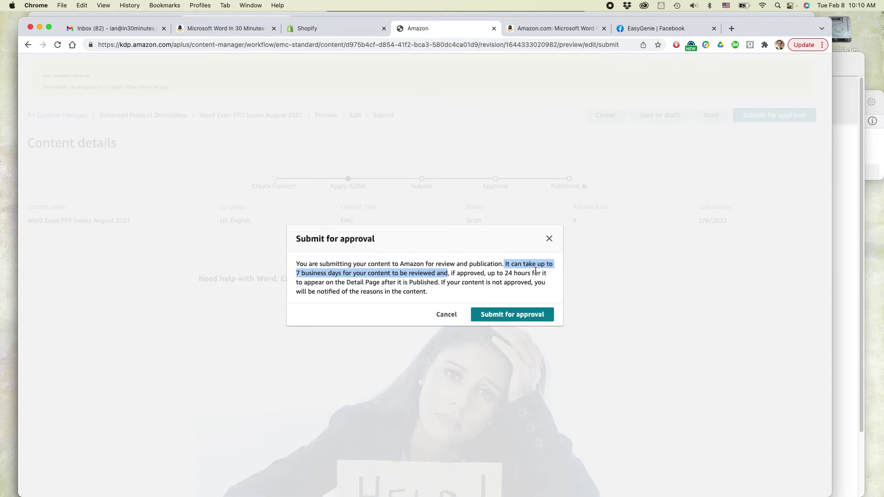
left_click(513, 317)
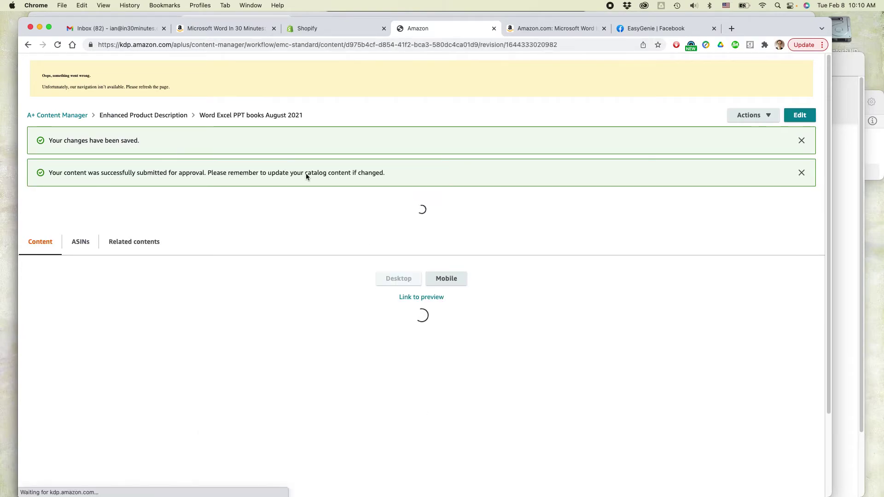
left_click_drag(137, 173, 390, 174)
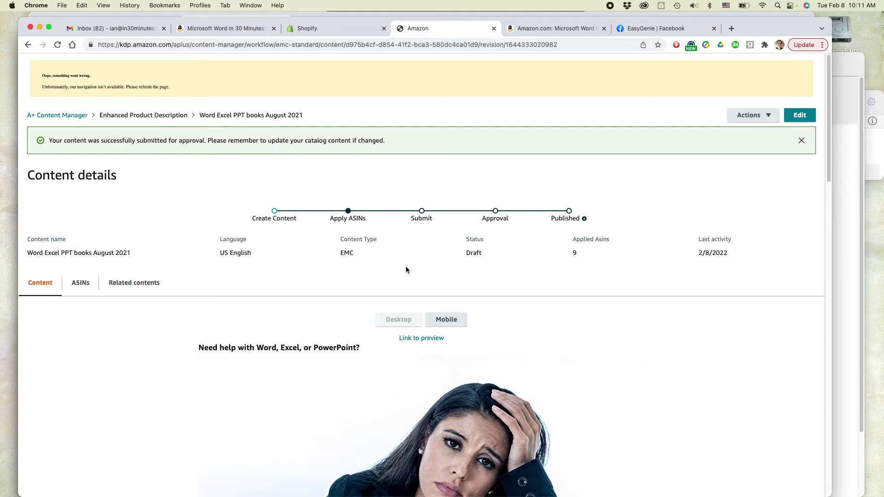
Step: In Firefox, view the live four-guide comparison chart on the Word Second Edition page, then go to Safari
key("super+Tab")
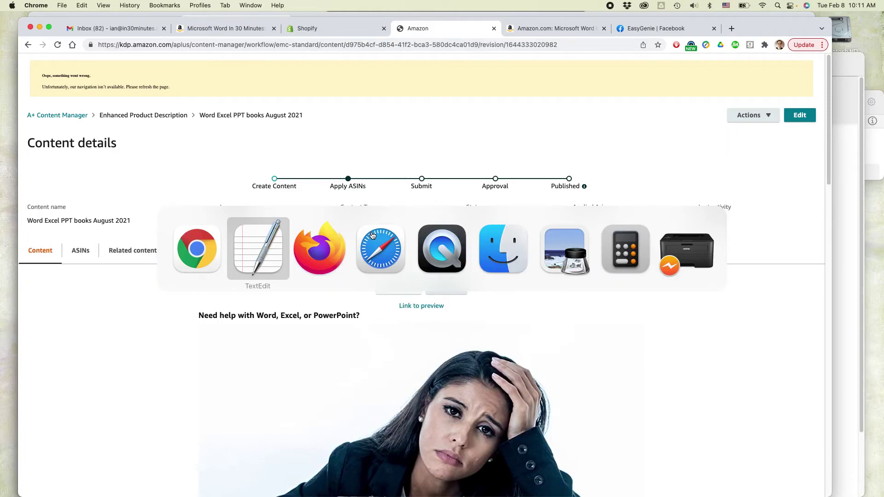
key("super+Tab")
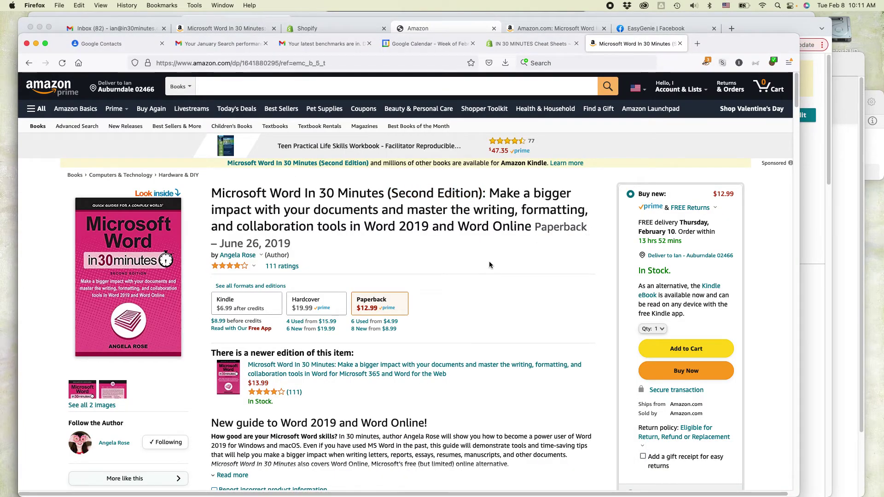
scroll(490, 264, "down", 20)
scroll(489, 265, "down", 15)
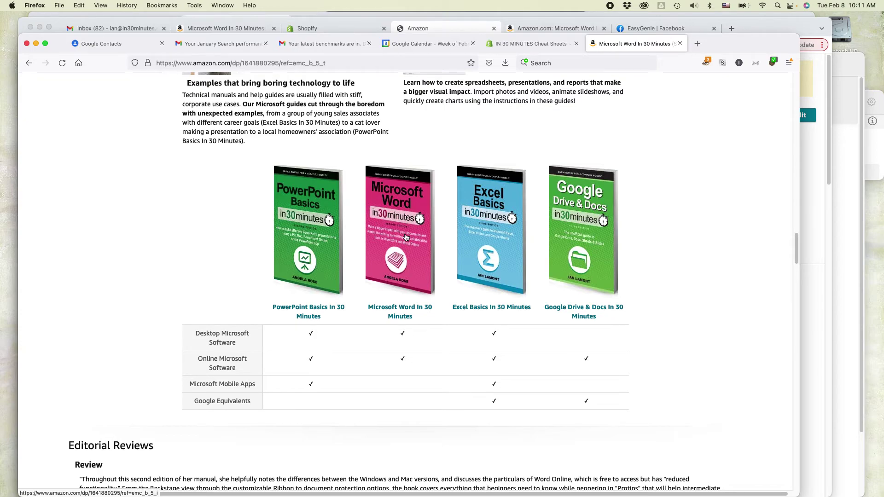
key("super+Tab")
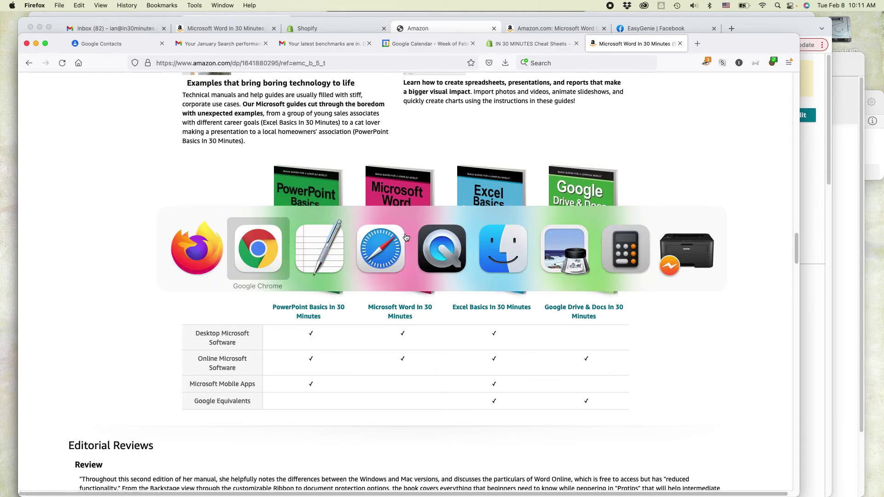
key("super+Tab")
key("super+Tab")
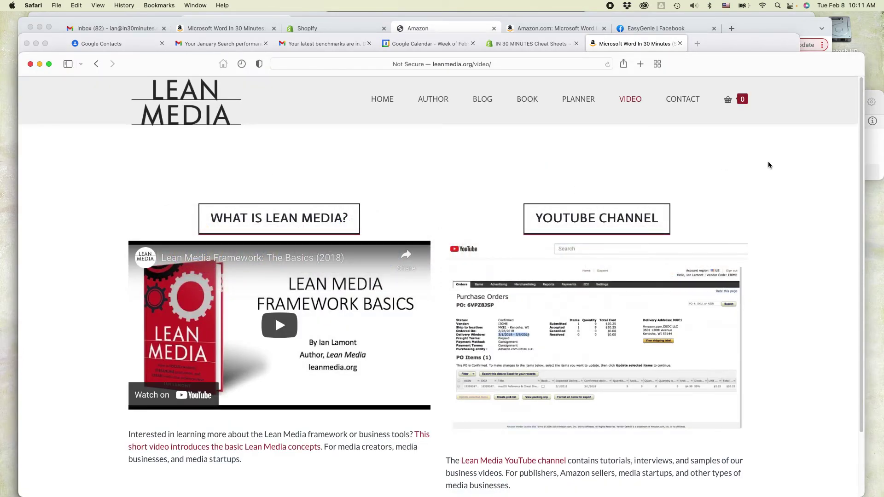